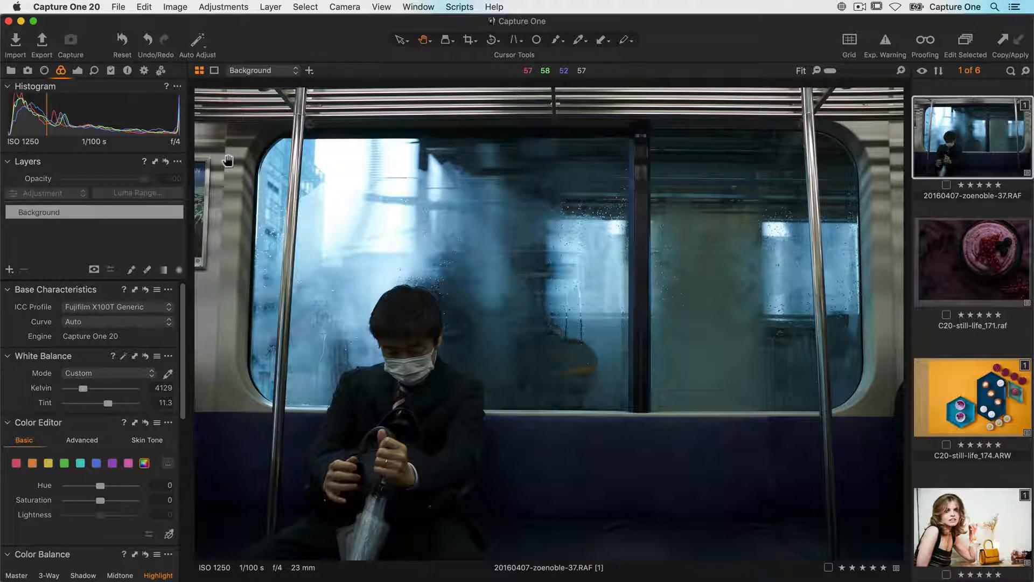
Warm the train photo by setting the white balance Kelvin value to 4452
left_click(77, 72)
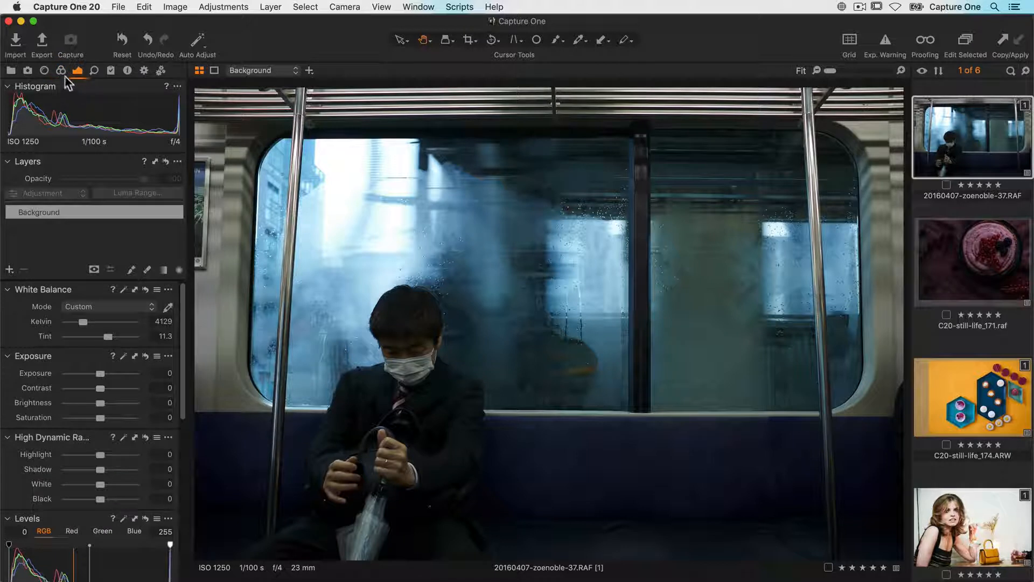
left_click(62, 71)
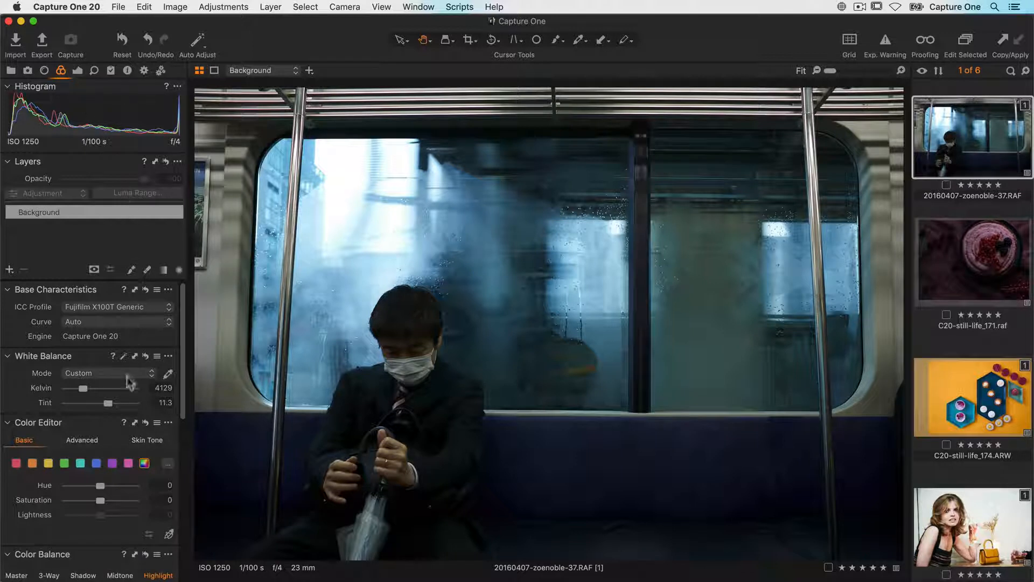
left_click_drag(85, 386, 86, 387)
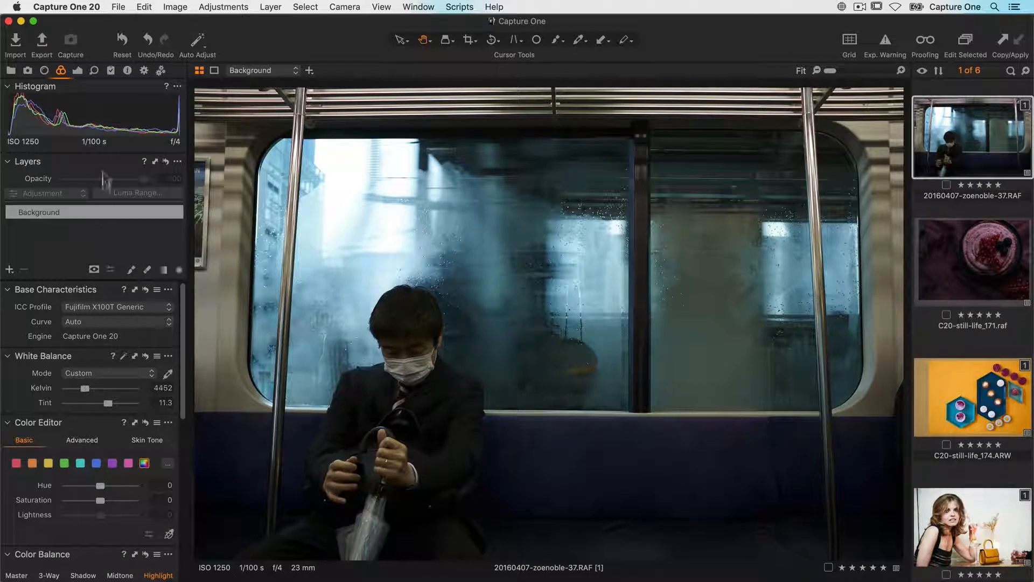
Set the train photo's exposure to 0.9, contrast to 4, brightness to 8 and saturation to -8
left_click(79, 71)
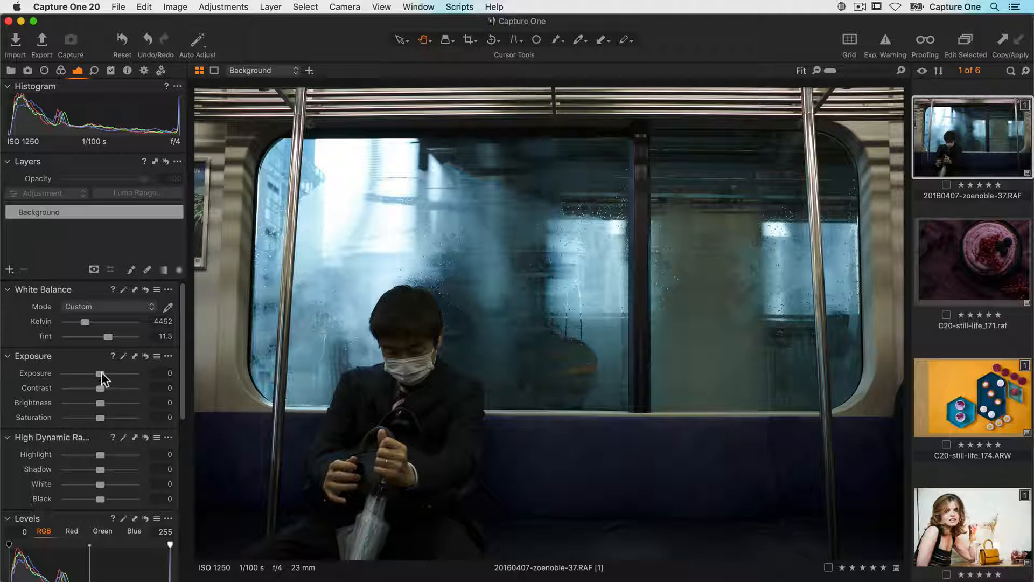
left_click_drag(101, 374, 110, 374)
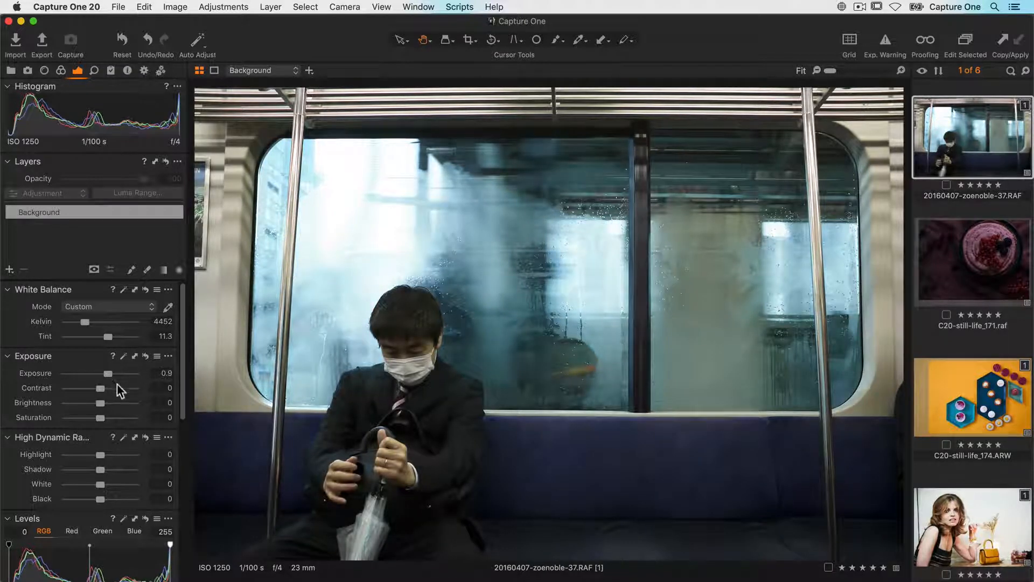
left_click_drag(101, 404, 104, 386)
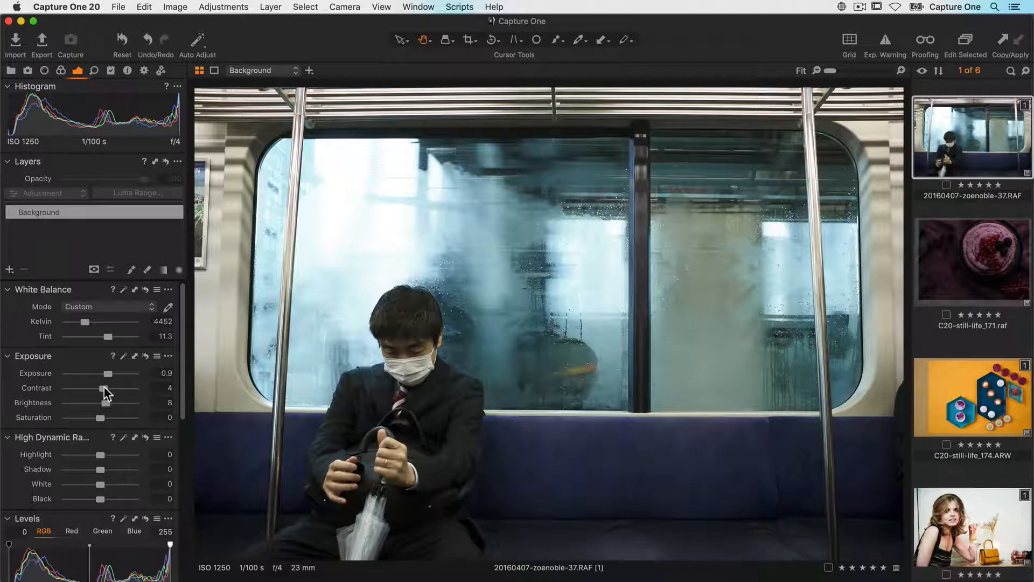
left_click_drag(101, 417, 98, 416)
Set High Dynamic Range highlight to -33, shadow to 13 and black to -26, and add a negative vignetting amount to darken the corners
left_click_drag(101, 455, 90, 457)
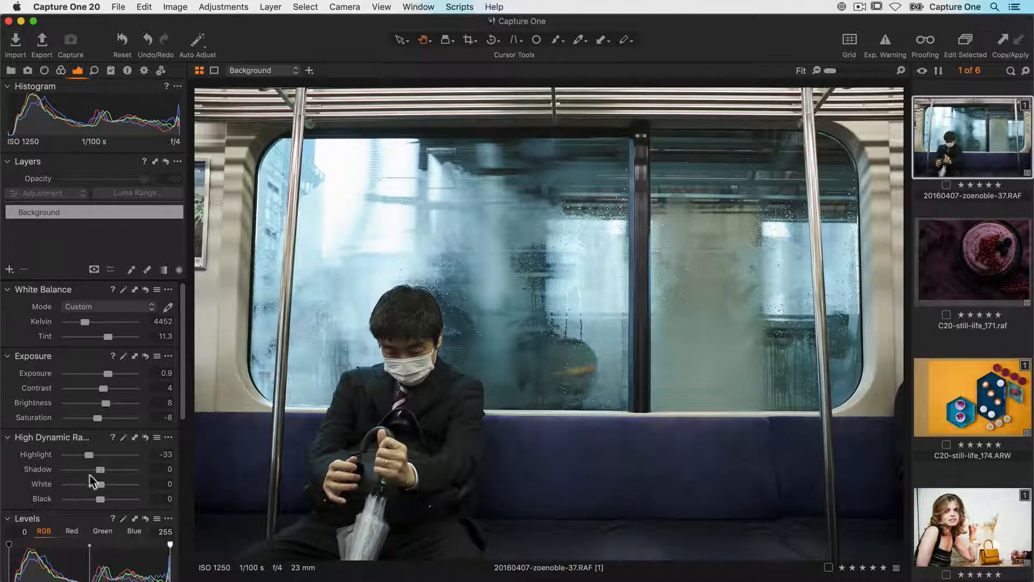
left_click_drag(100, 471, 105, 469)
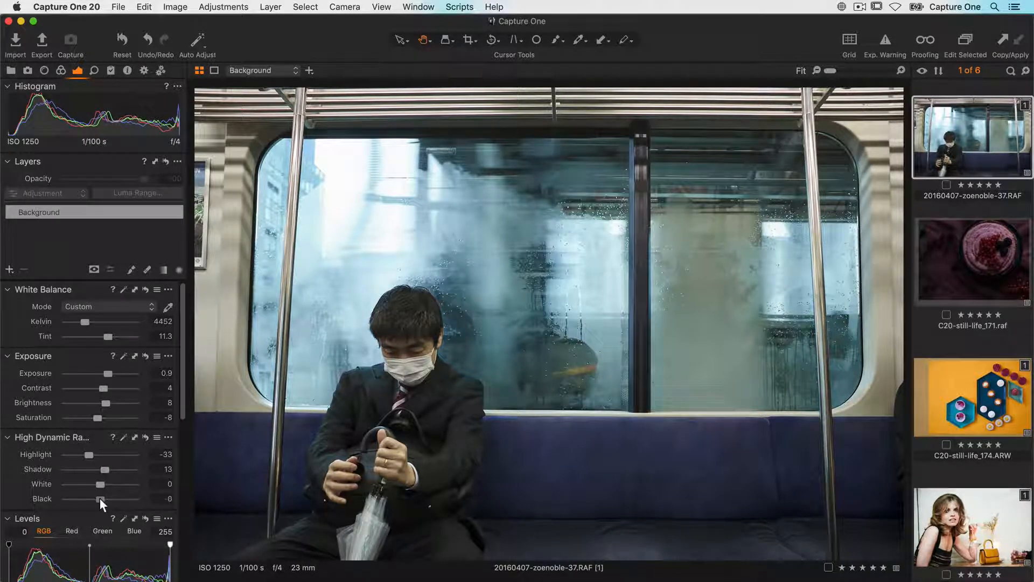
left_click_drag(99, 498, 92, 496)
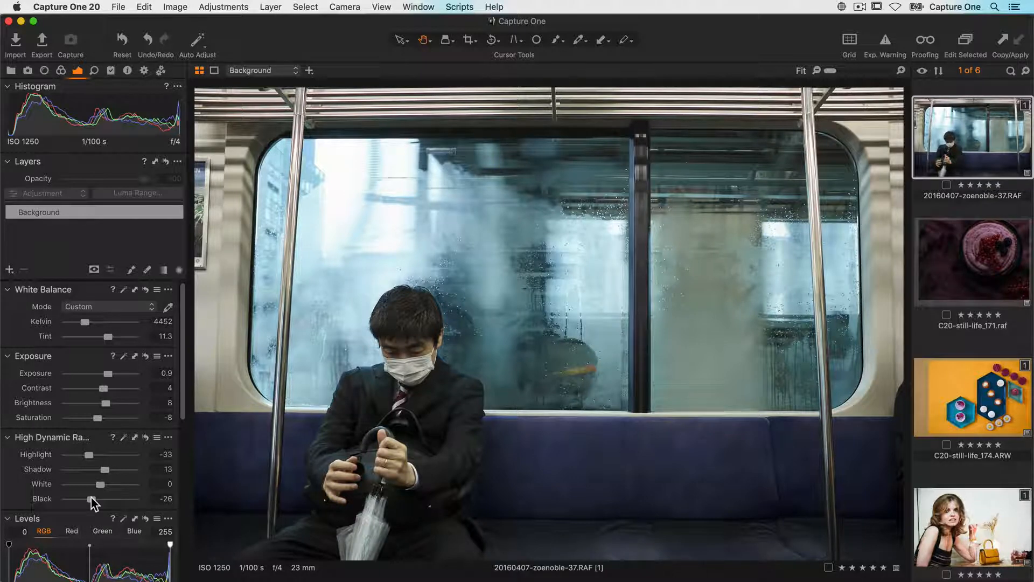
scroll(93, 503, "down", 10)
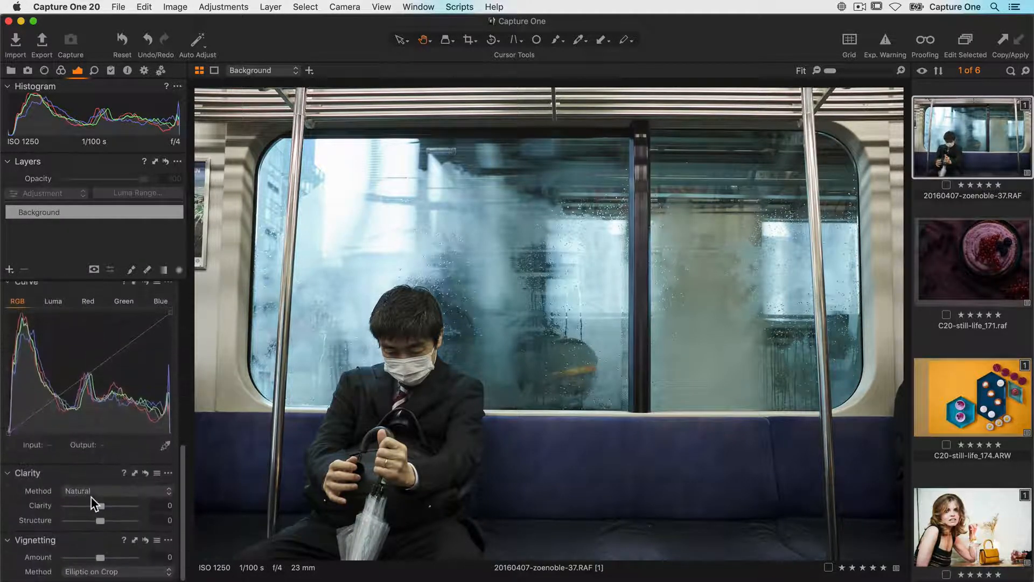
left_click_drag(99, 556, 89, 557)
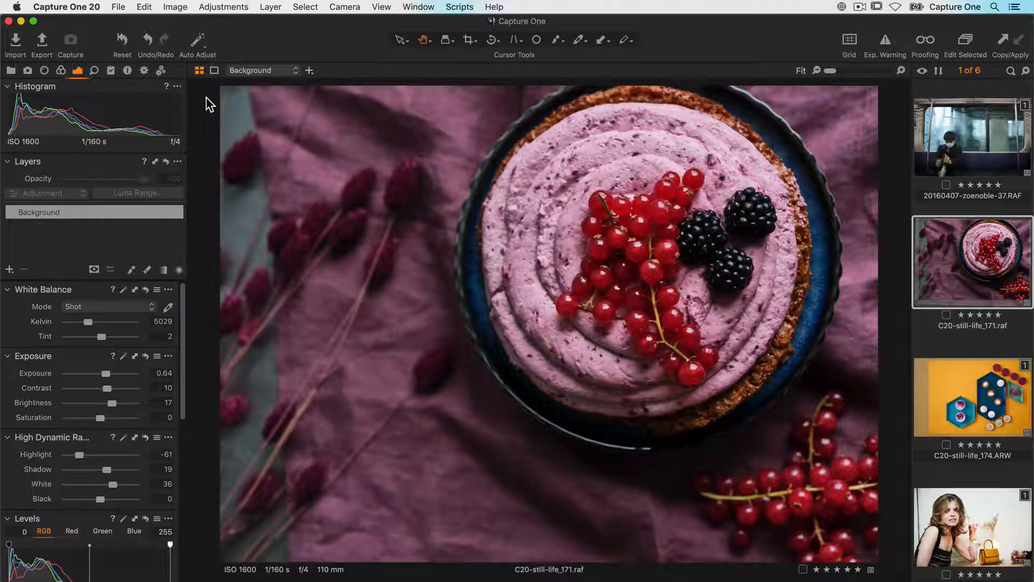
Lower the saturation of the red color range in the berry cake photo with the Basic Color Editor
left_click(61, 70)
scroll(79, 358, "down", 5)
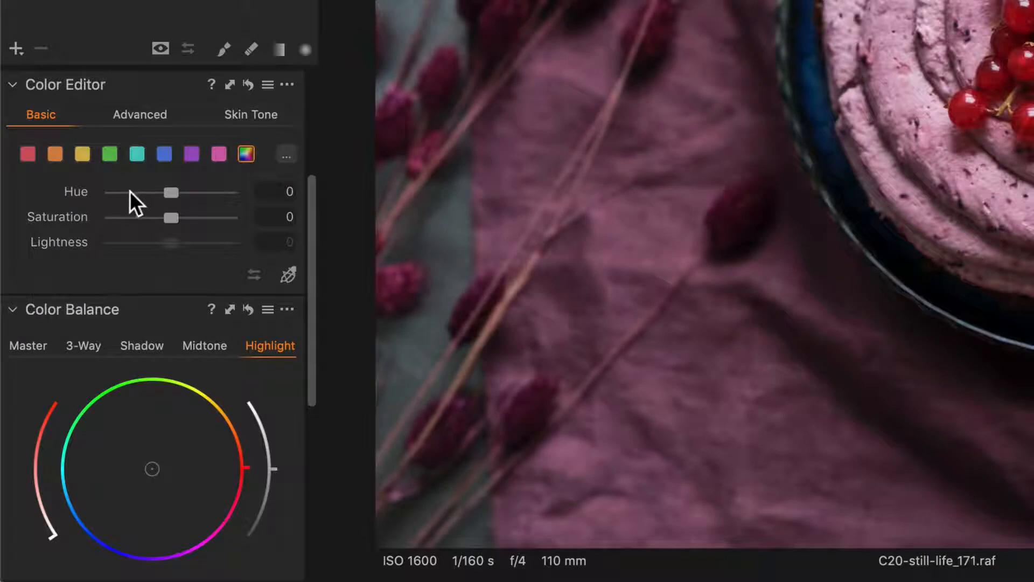
left_click(33, 157)
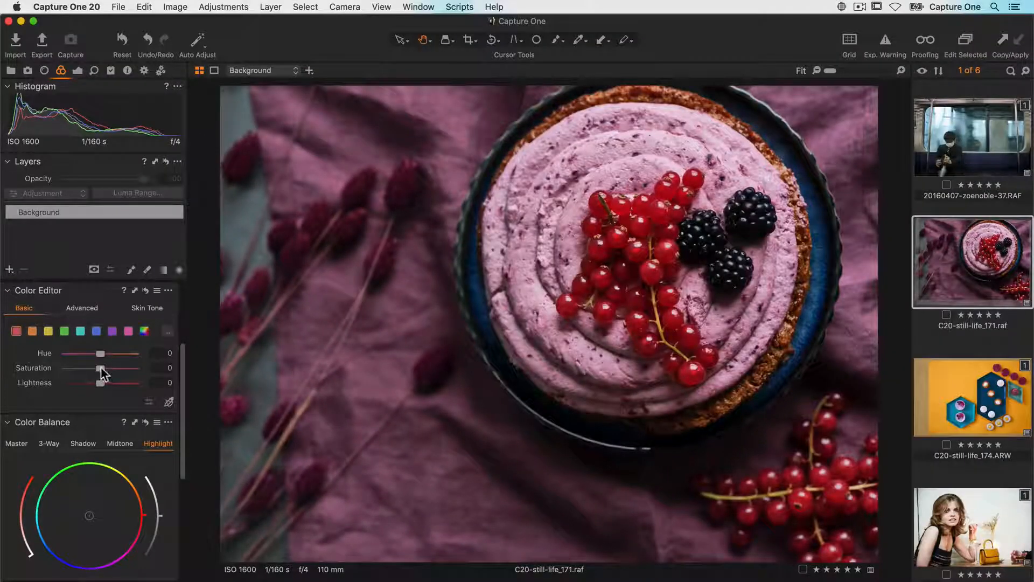
left_click_drag(102, 366, 97, 367)
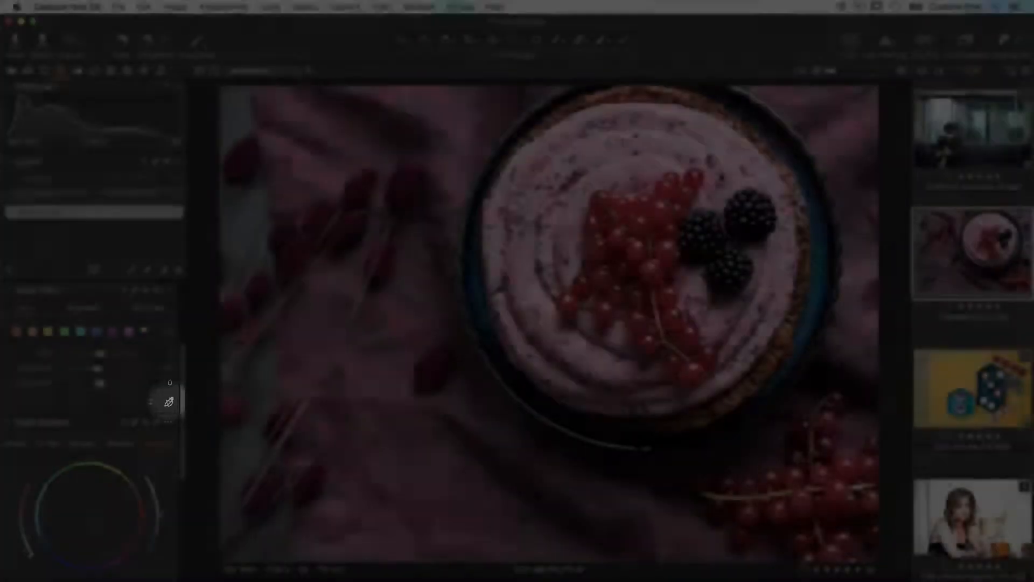
In C20-still-life_174, use the Direct Color Editor to adjust the large blue tray's color and set the yellow background's lightness to -6.6
key("Right")
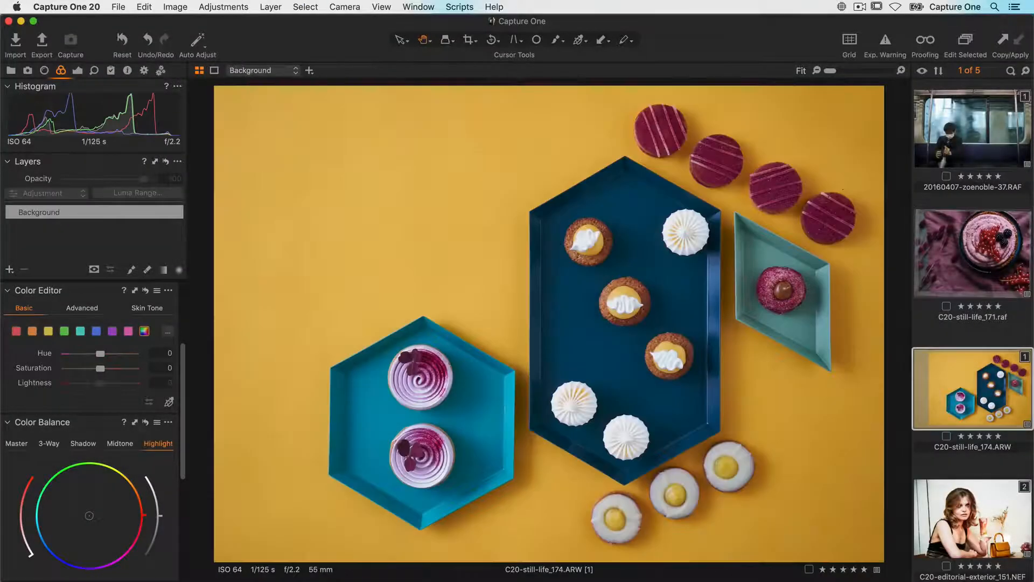
left_click(170, 403)
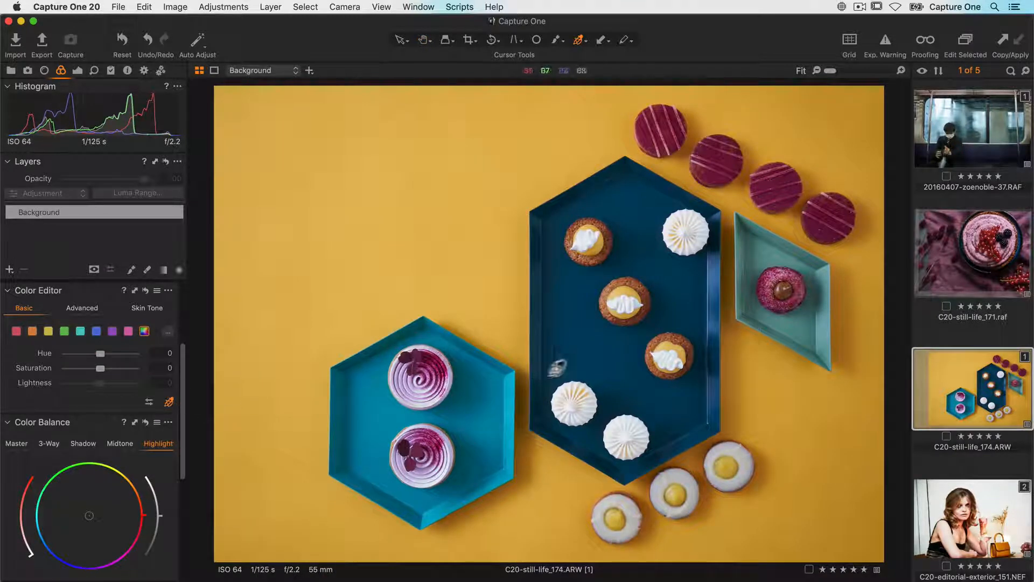
left_click(567, 322)
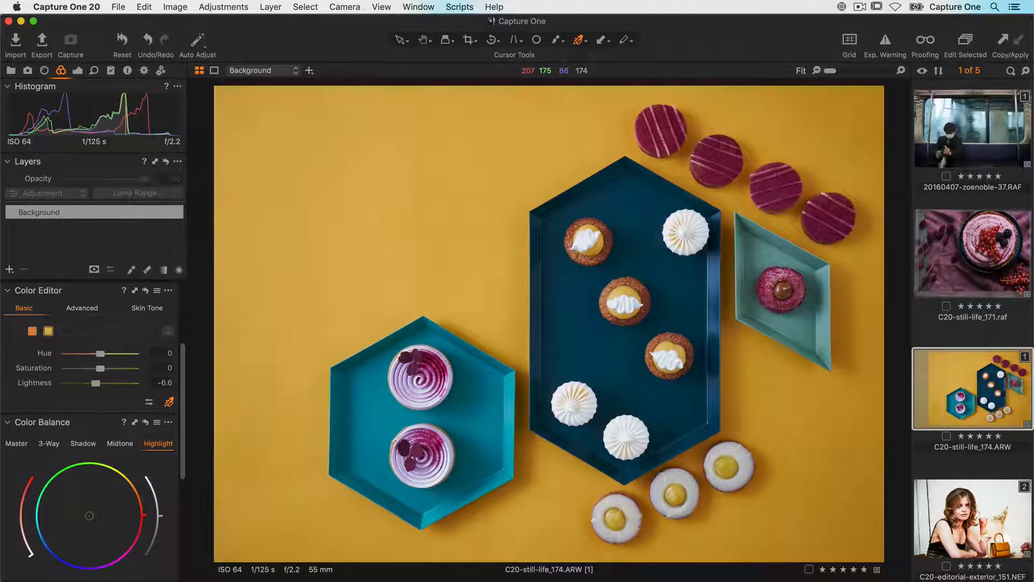
Open the Direct Color Editor settings and examine the direction options available for Hue
right_click(458, 231)
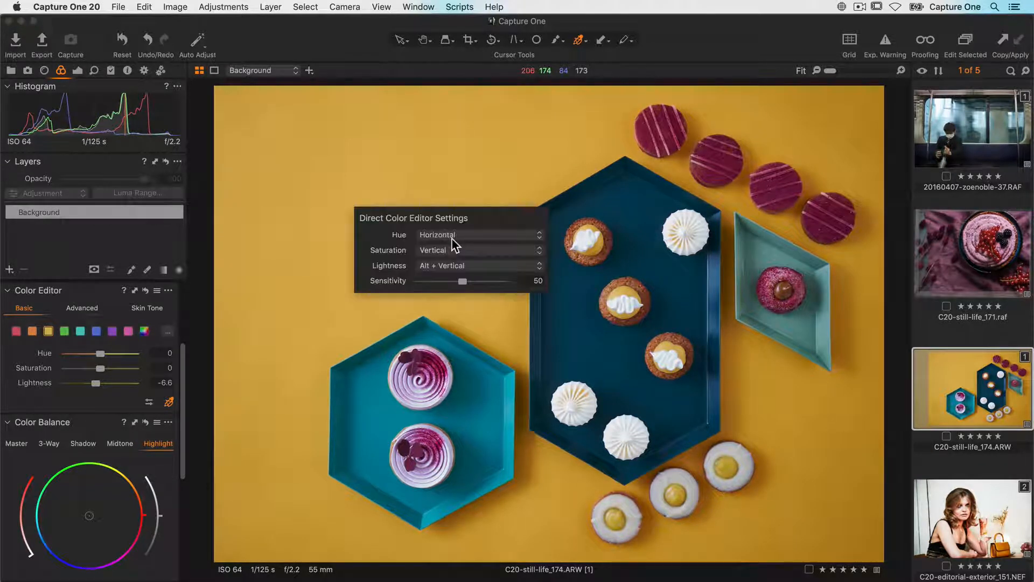
left_click(451, 236)
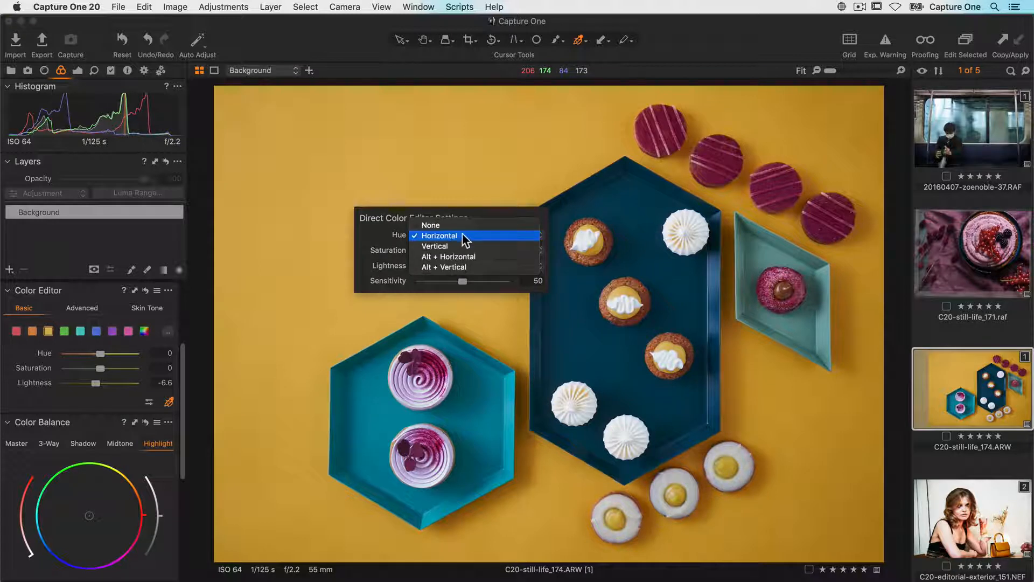
left_click(385, 238)
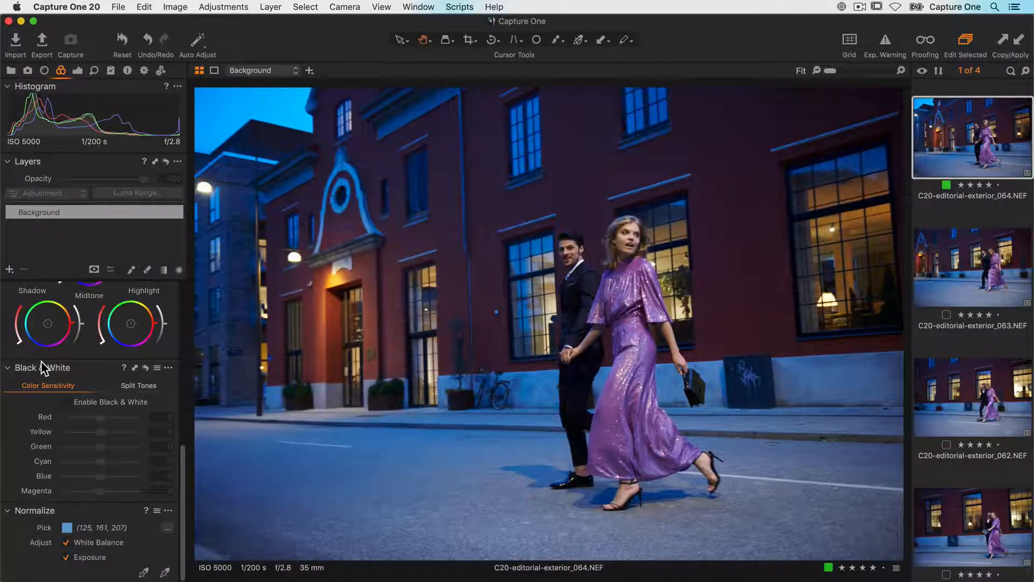
Convert C20-editorial-exterior_064 to black and white, with color sensitivity at 9 for blue and 35 for magenta
left_click(66, 402)
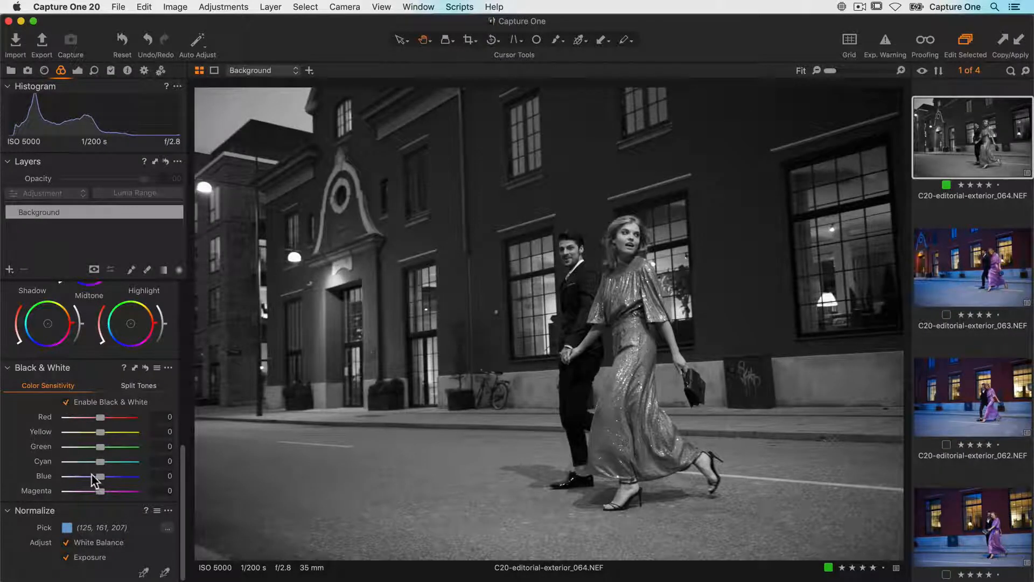
left_click_drag(102, 476, 114, 491)
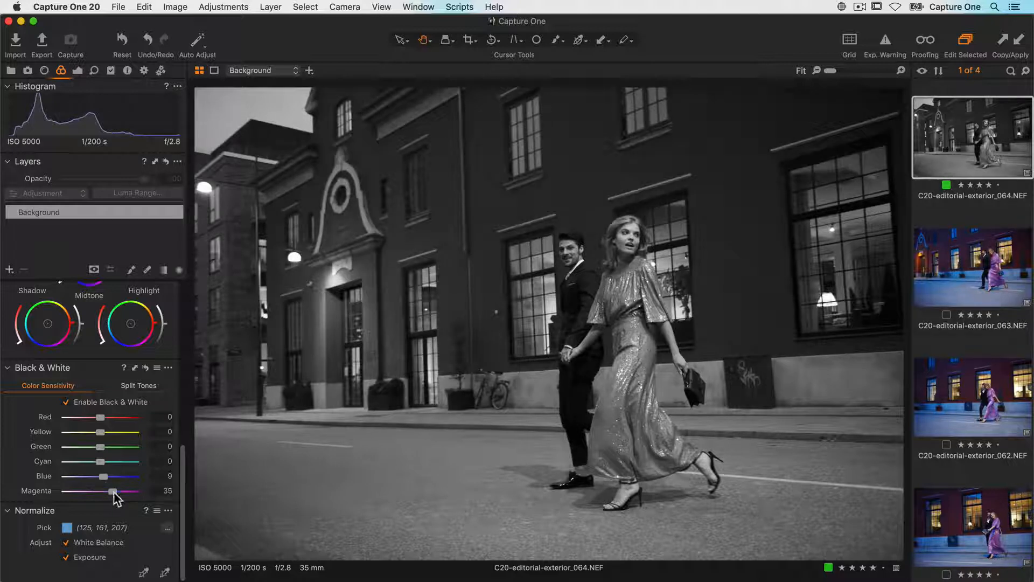
Crop the black and white street photo to 26.03 x 17.37 in and reposition the frame around the couple
left_click(472, 42)
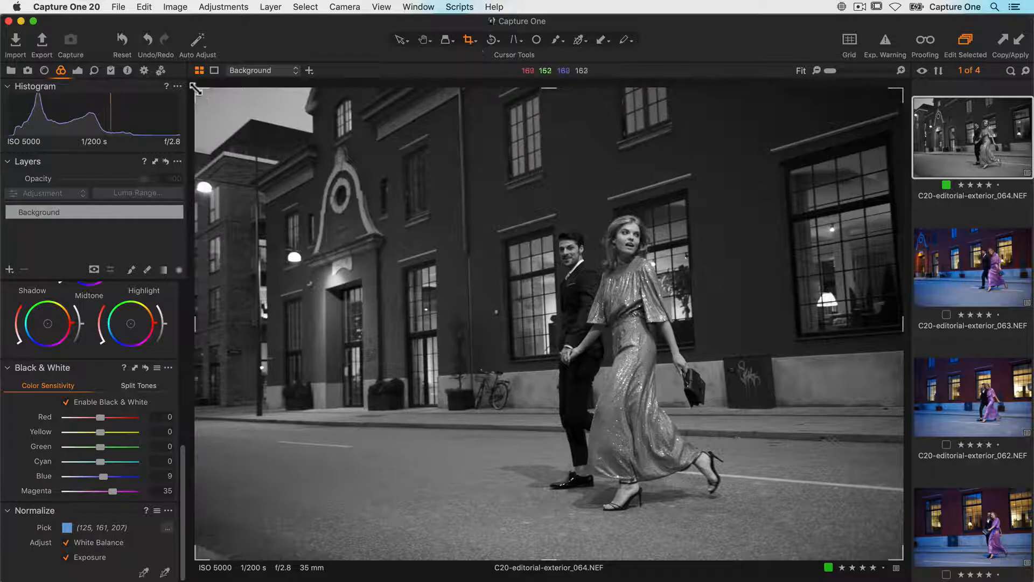
left_click_drag(197, 93, 233, 113)
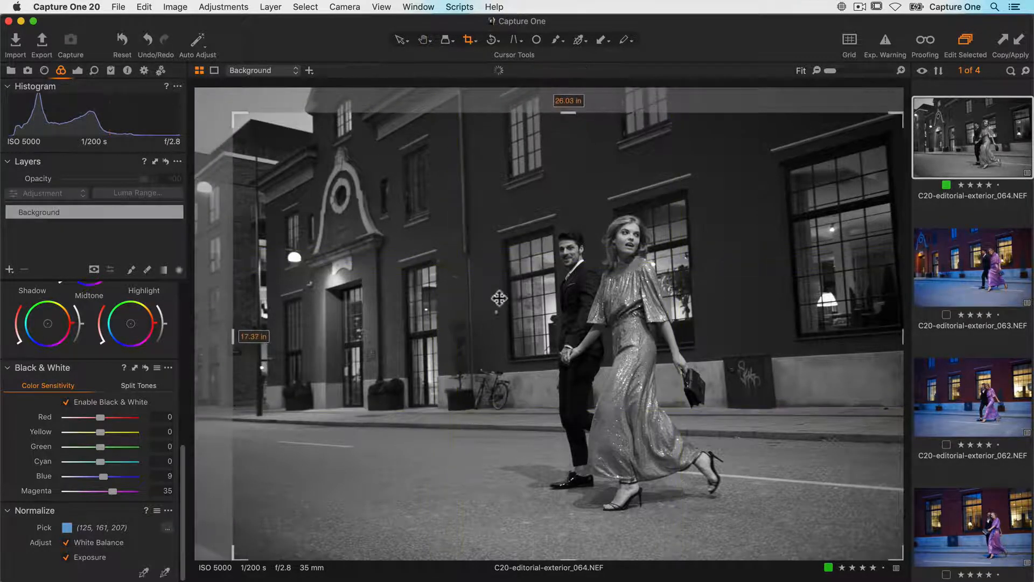
left_click_drag(499, 284, 494, 281)
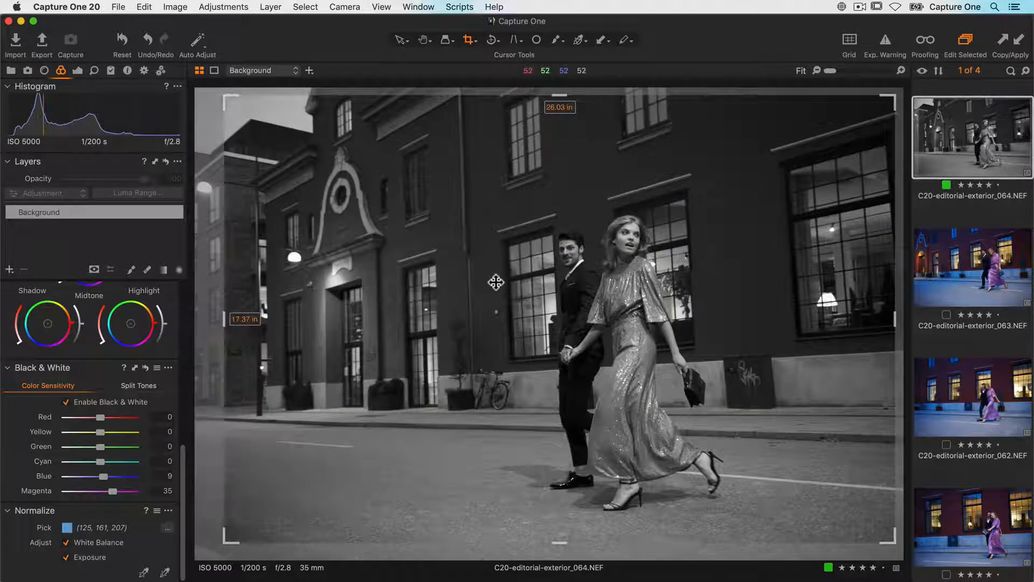
key("h")
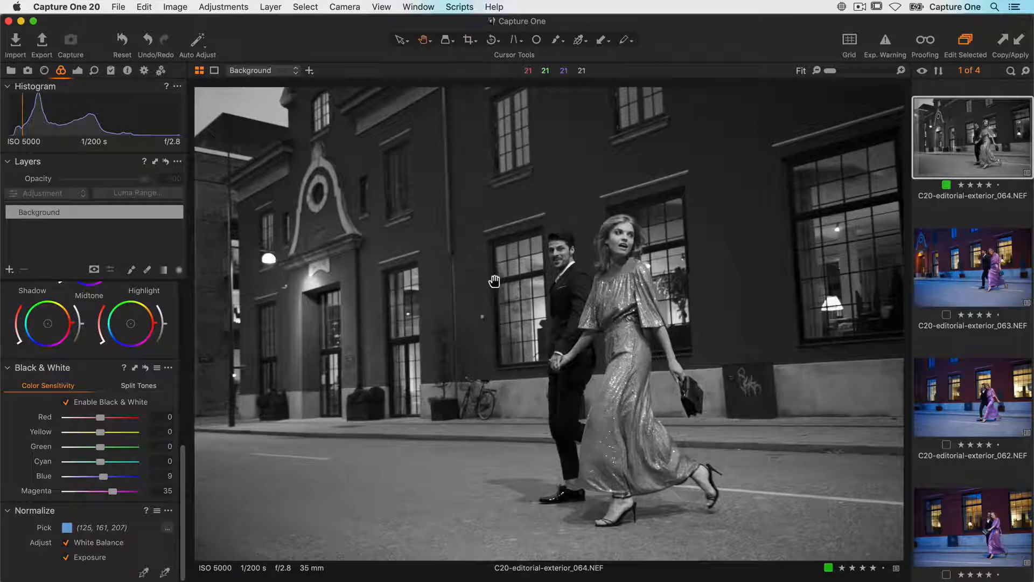
Set the black and white street photo's contrast to 5 and brightness to 3
left_click(80, 72)
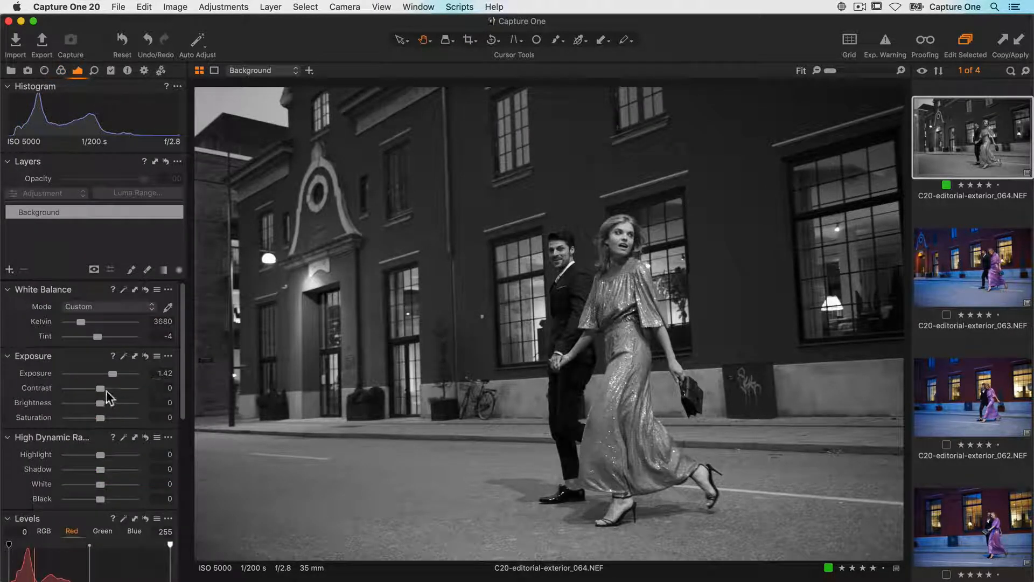
left_click_drag(101, 387, 105, 403)
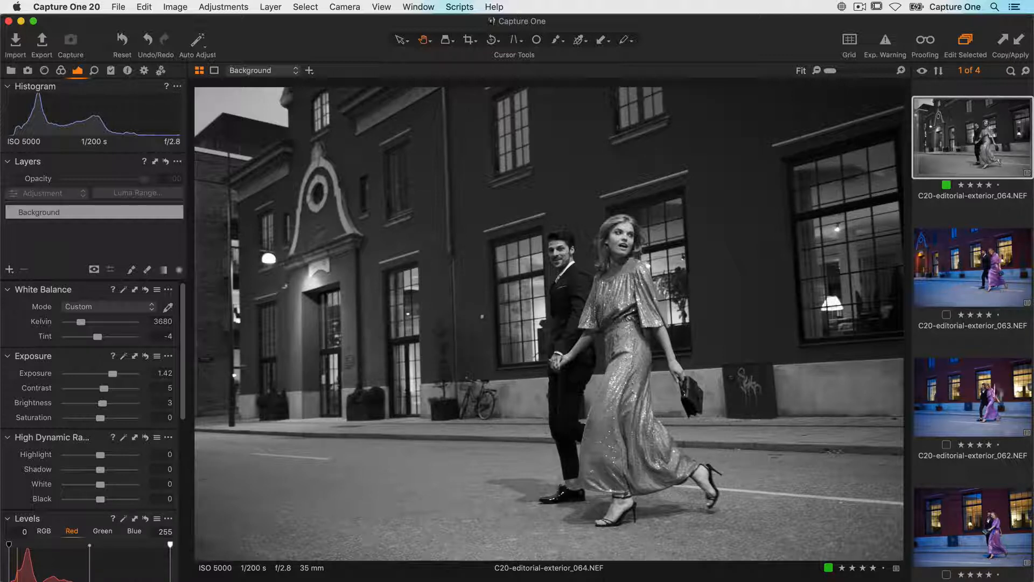
Select all four street photos and copy and apply the adjustments from C20-editorial-exterior_064 to them
left_click(968, 512, "shift")
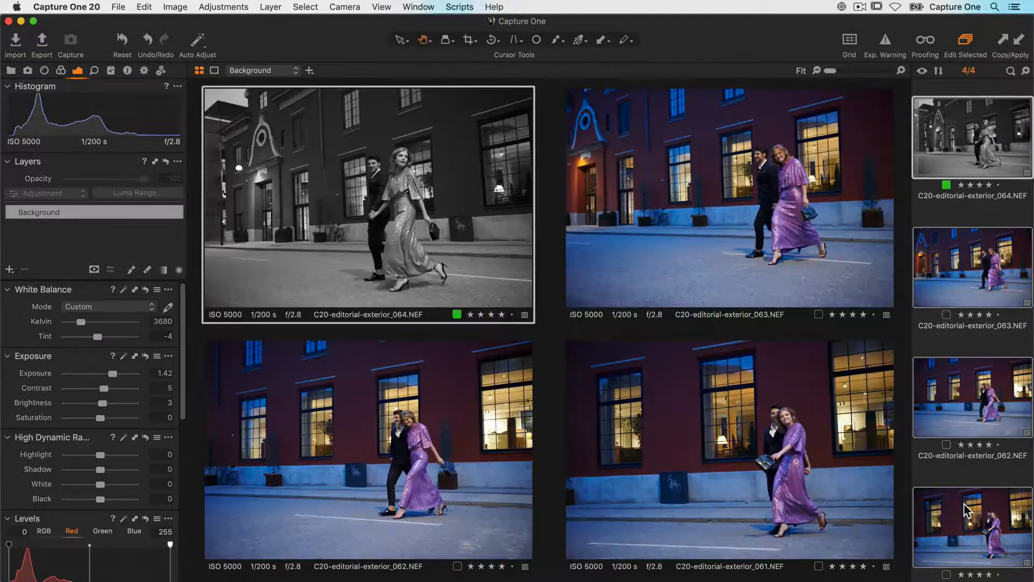
left_click(1018, 42)
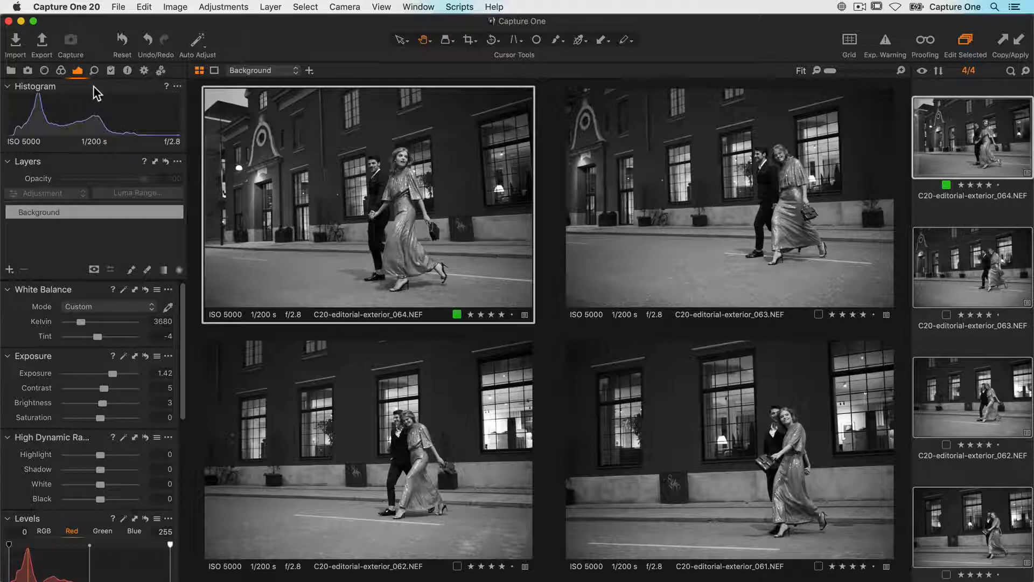
Copy only the crop from C20-editorial-exterior_064, apply it to all selected photos, and make C20-editorial-exterior_063 the primary one
left_click(44, 71)
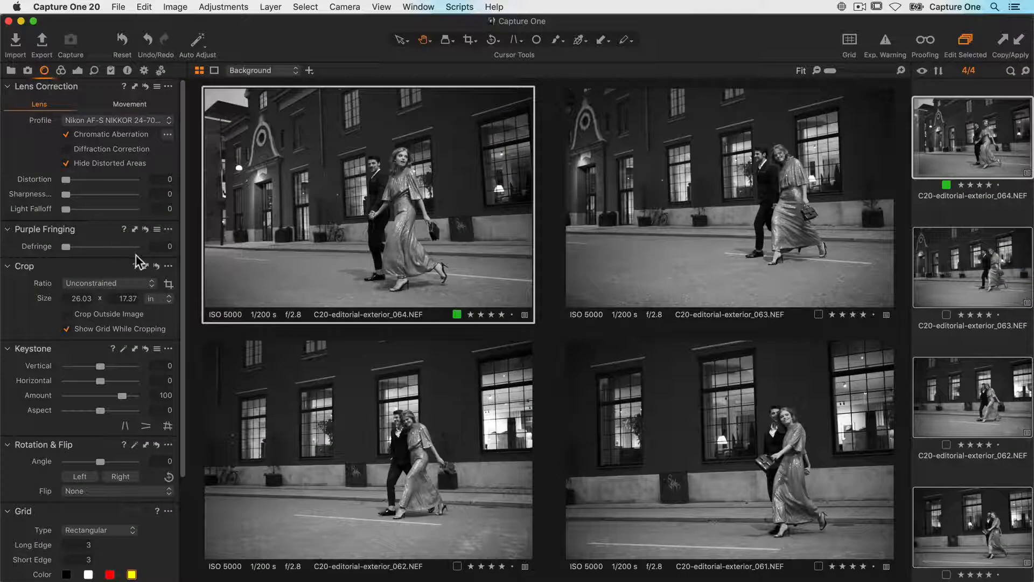
left_click(144, 266)
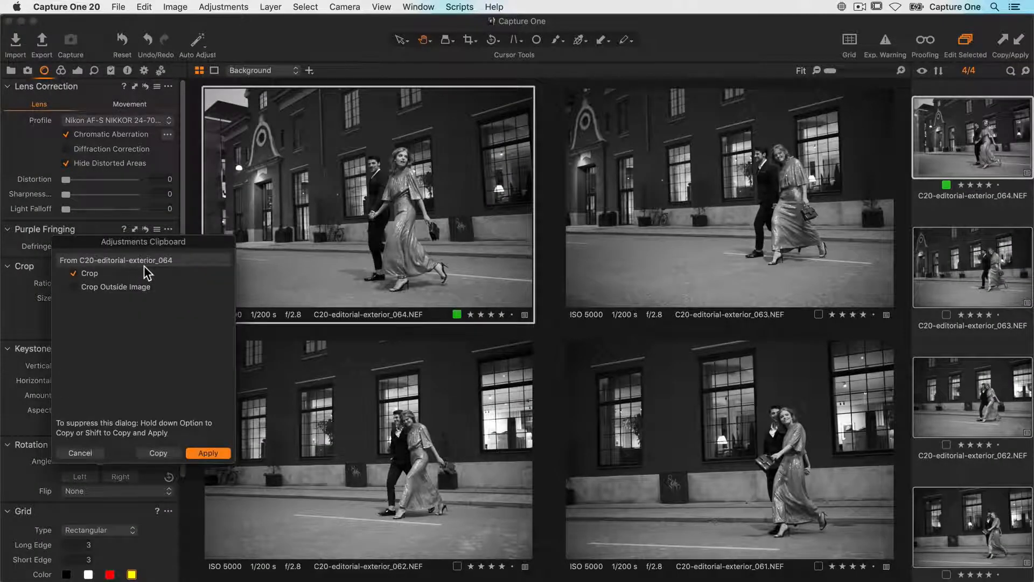
left_click(170, 454)
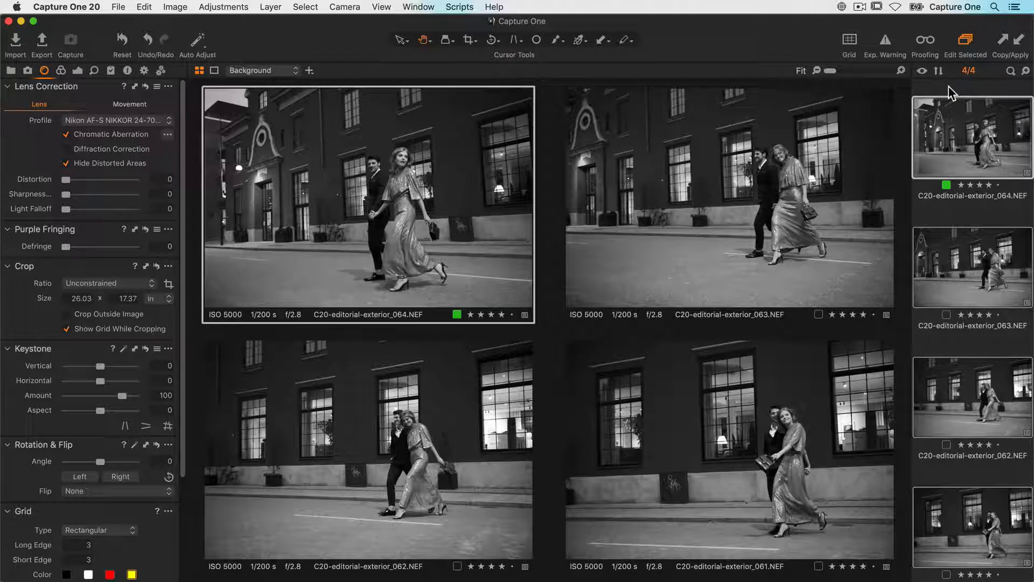
left_click(1018, 41)
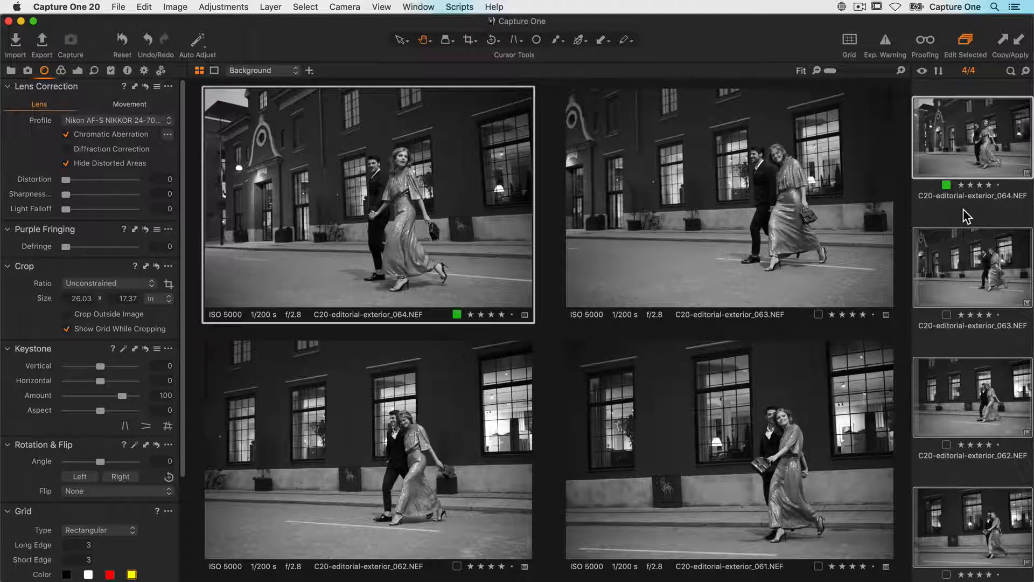
left_click(965, 237)
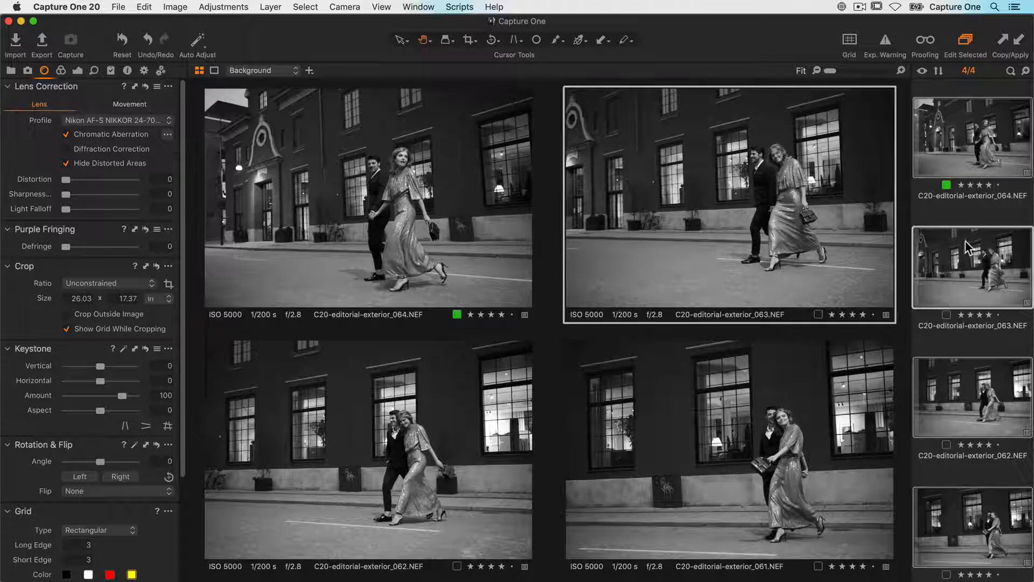
Select photos C20-editorial-exterior_063 through _061 and reset only their crop, accepting the reset for all three variants
left_click(979, 521, "shift")
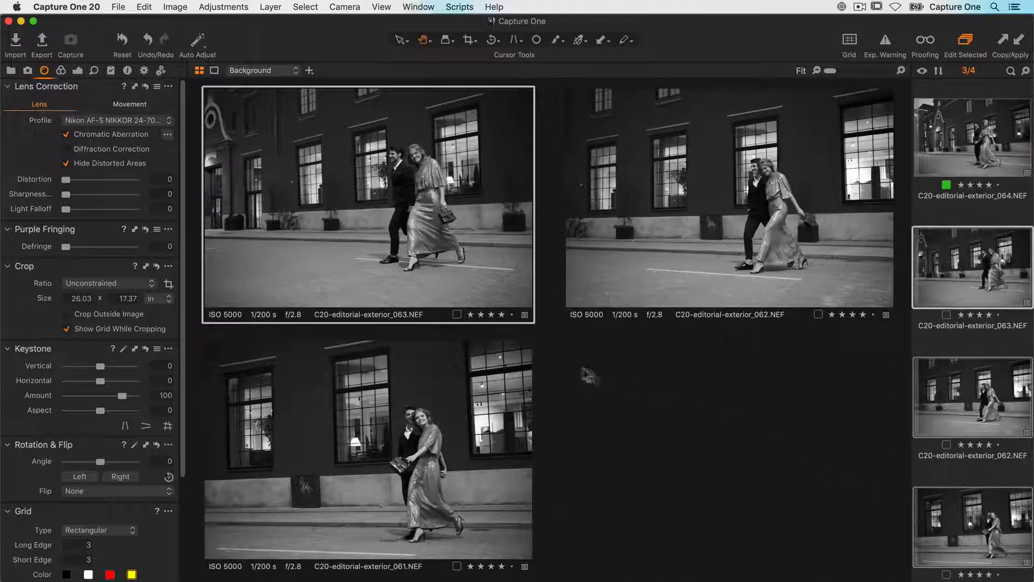
left_click(156, 266)
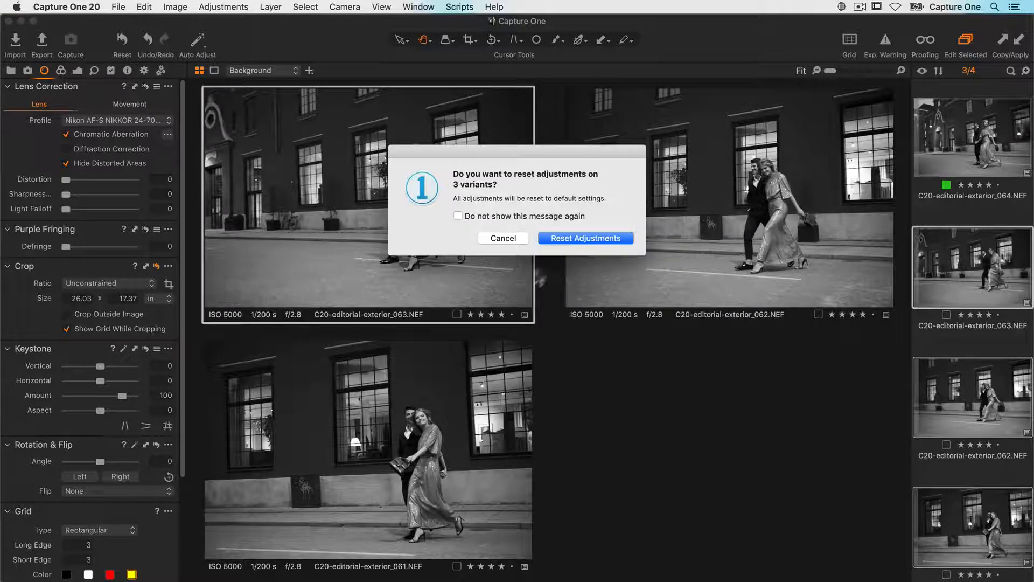
left_click(560, 239)
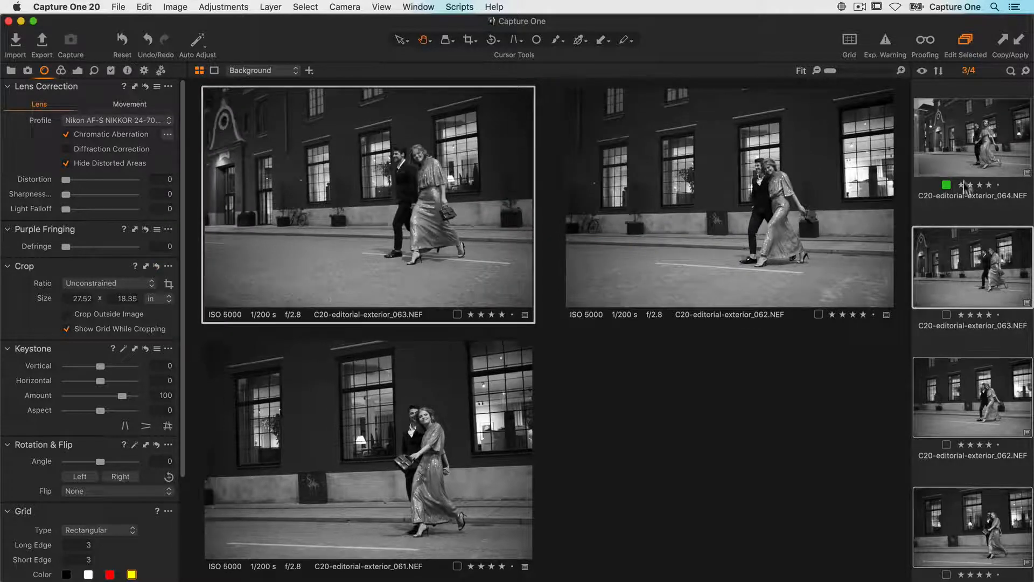
Select all four street photos with C20-editorial-exterior_064 as primary and apply its crop directly to the others
left_click(966, 167)
left_click(955, 494, "shift")
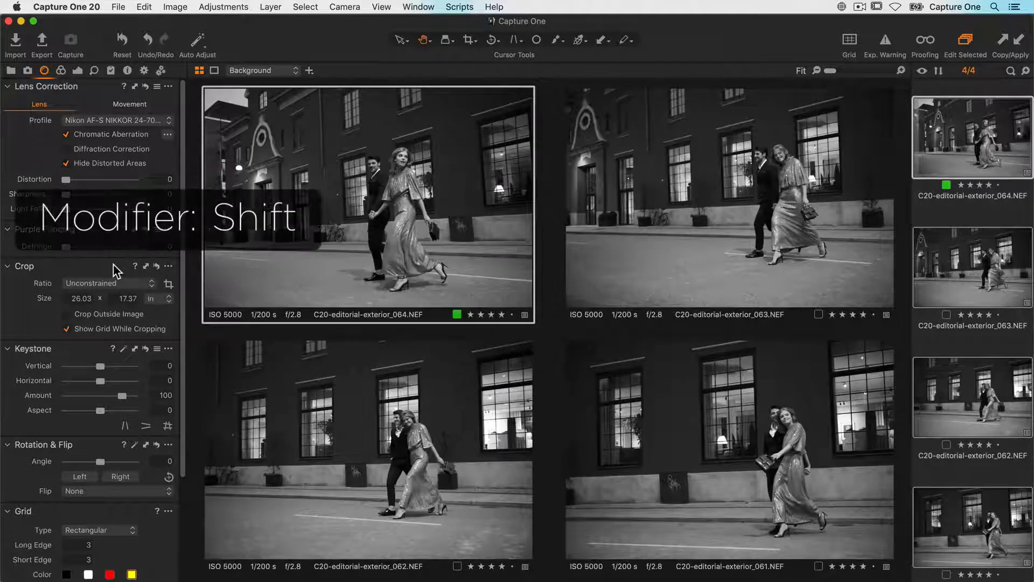
left_click(145, 266, "shift")
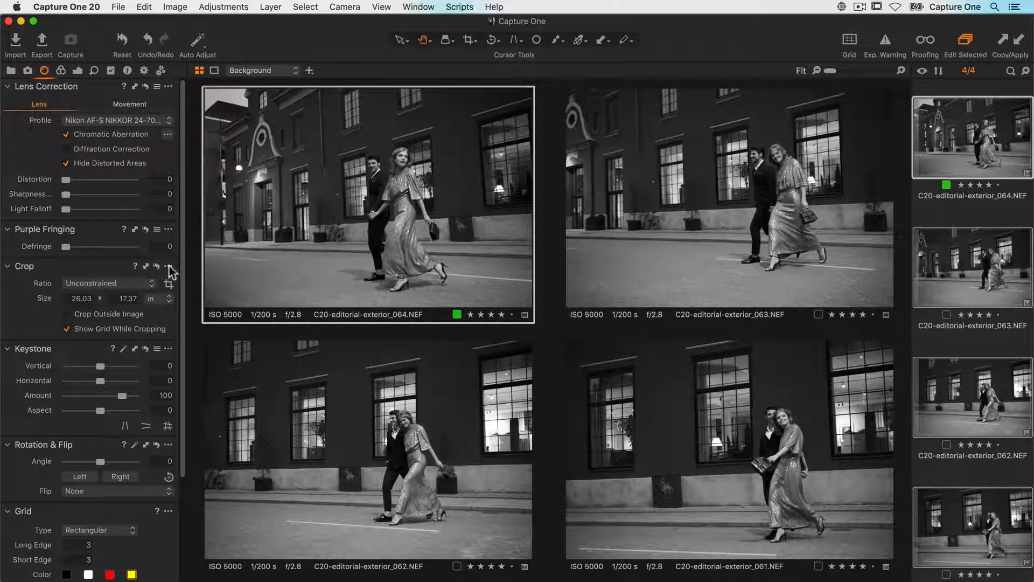
Set the contrast of all four selected street photos to 12 and check the Edit All Selected Variants option
left_click(78, 72)
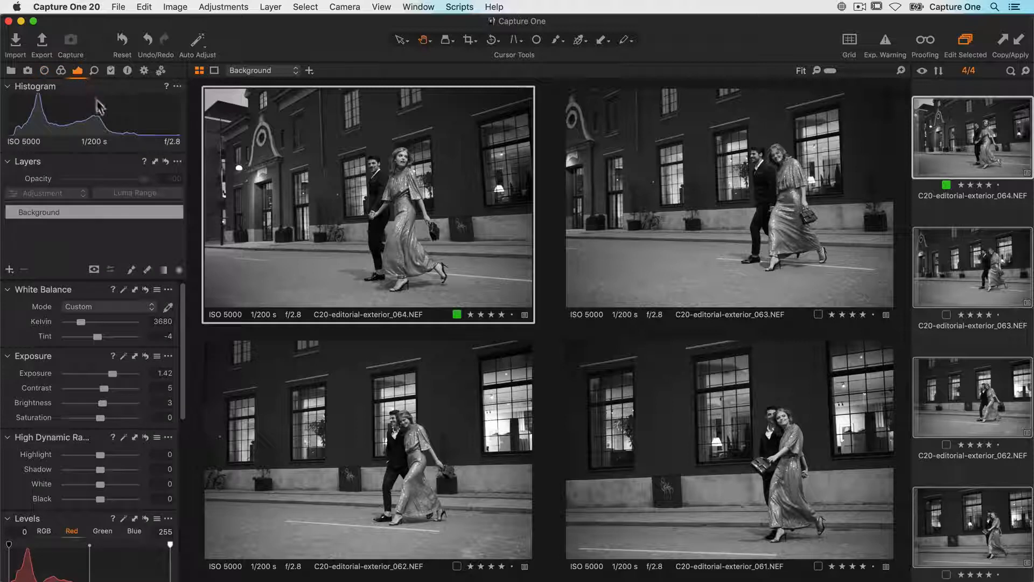
left_click_drag(104, 388, 108, 389)
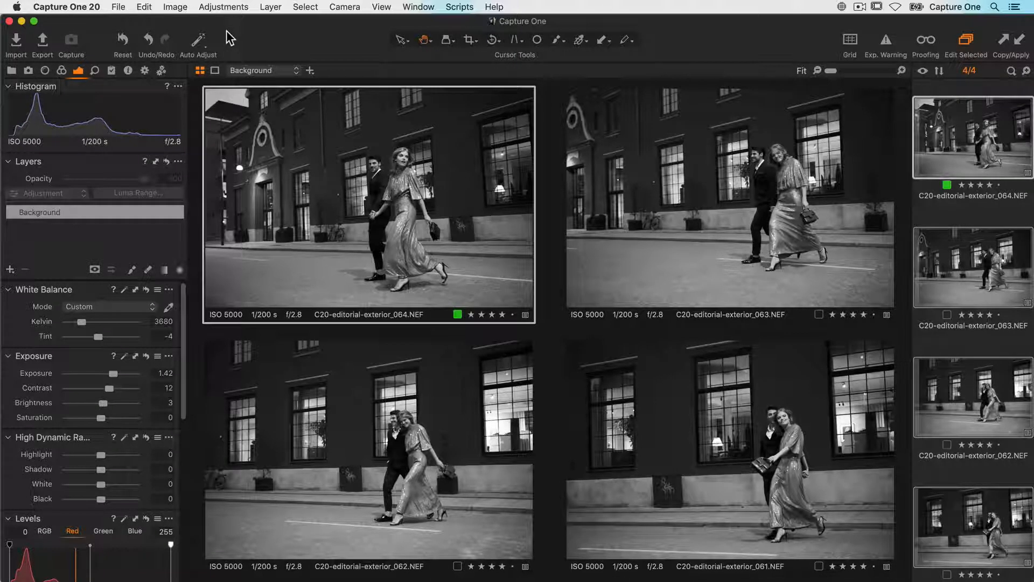
left_click(175, 8)
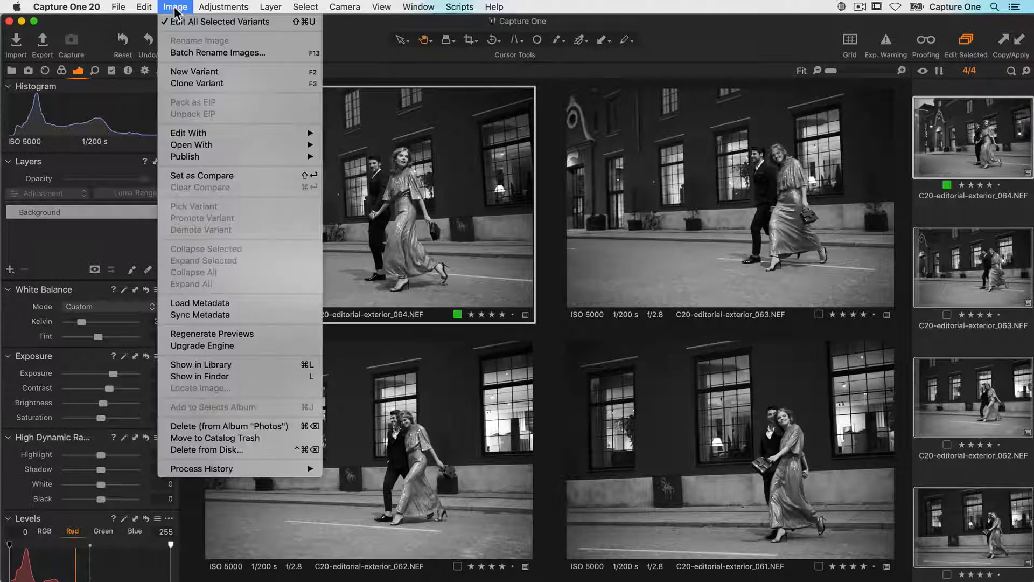